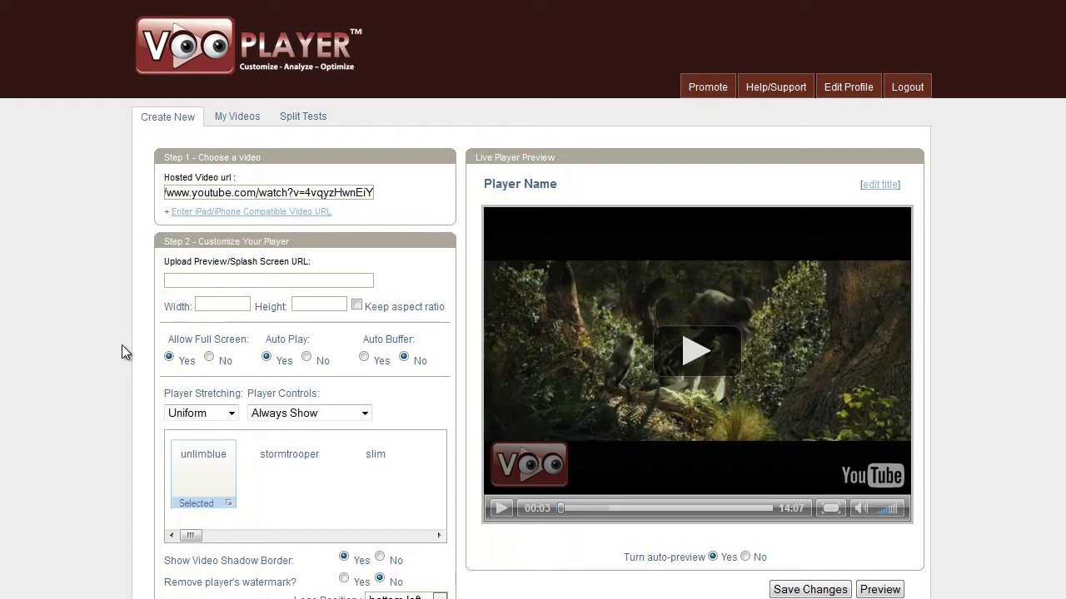
# Remove the default watermark and set the custom logo URL to the super.jpg image
pyautogui.scroll(-7, 122, 344)
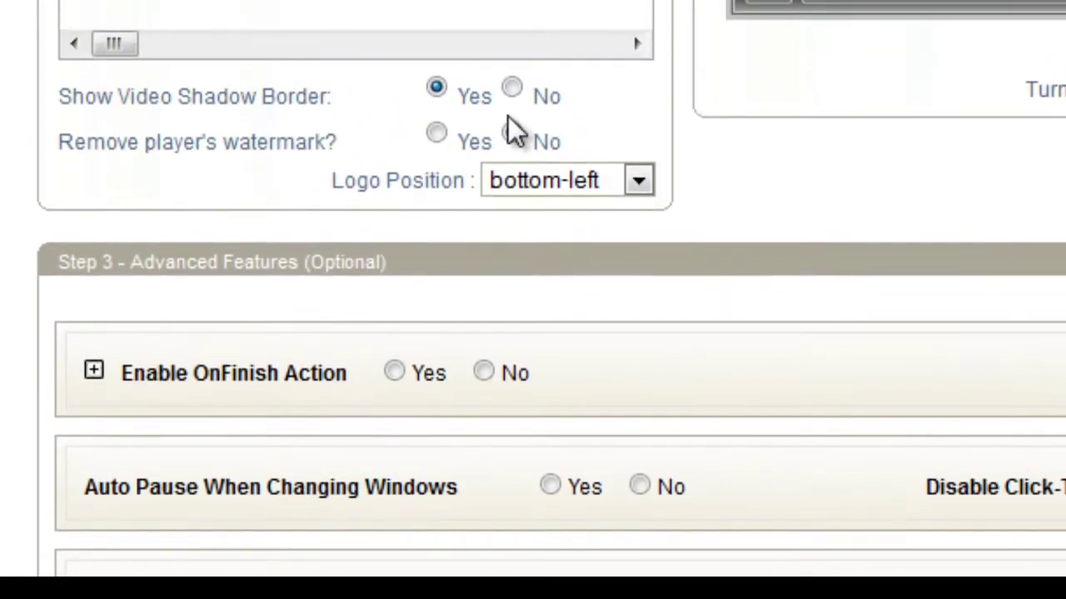
pyautogui.click(434, 135)
pyautogui.click(437, 174)
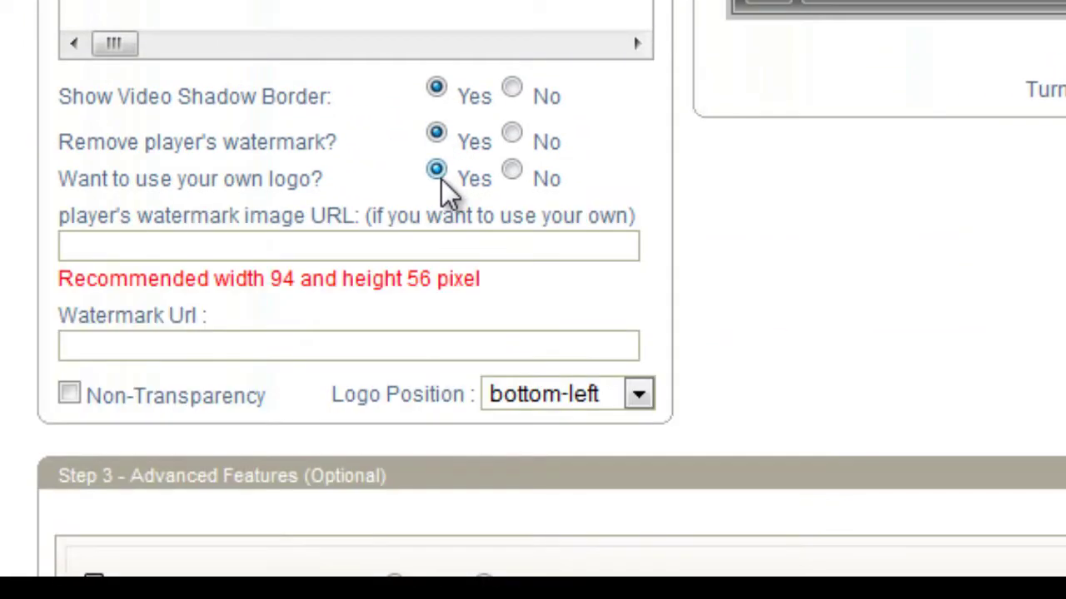
pyautogui.click(414, 245)
pyautogui.click(412, 246)
pyautogui.click(401, 269)
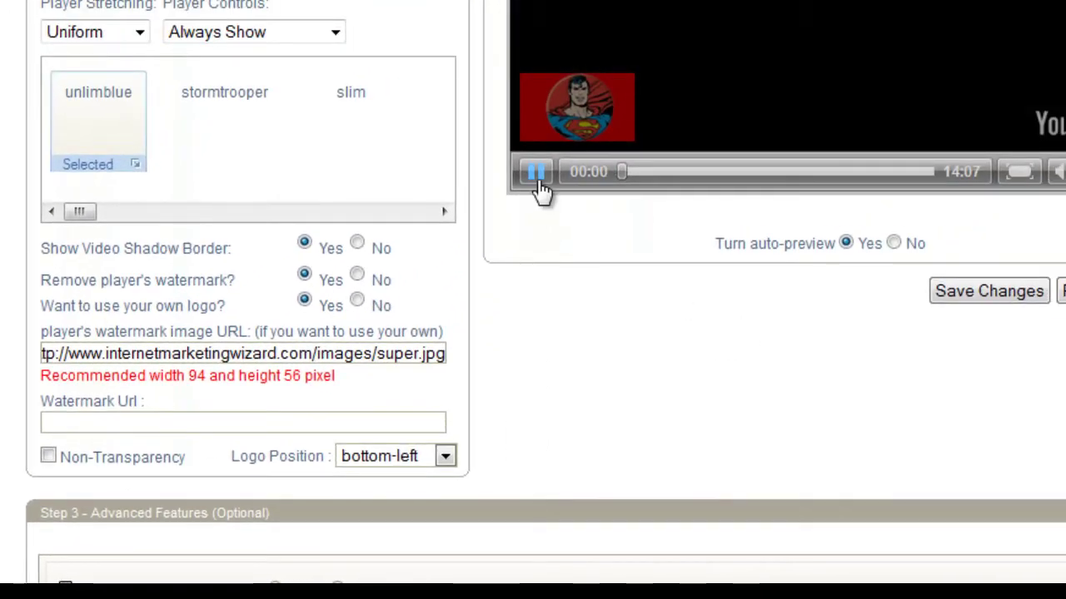
# Make the super.jpg logo non-transparent so it shows bottom-left in the preview
pyautogui.click(537, 185)
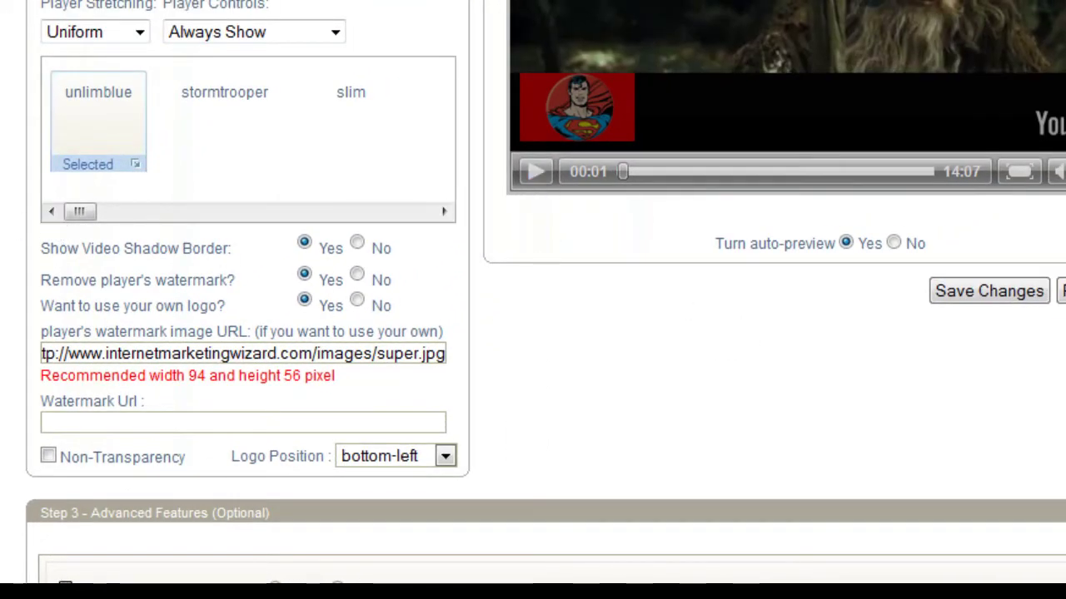
pyautogui.scroll(-5, 17, 186)
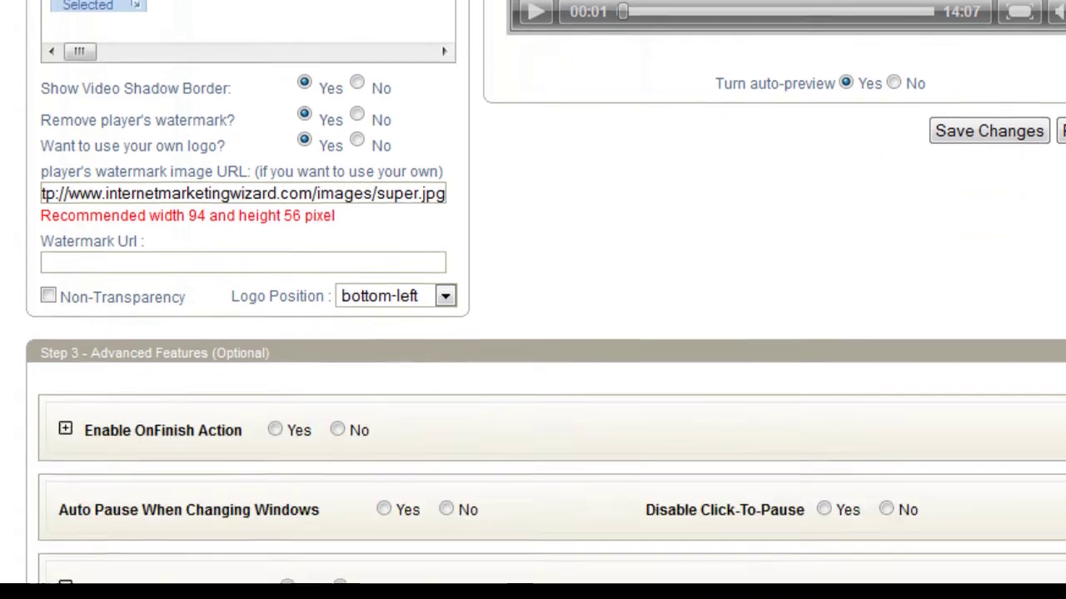
pyautogui.click(48, 180)
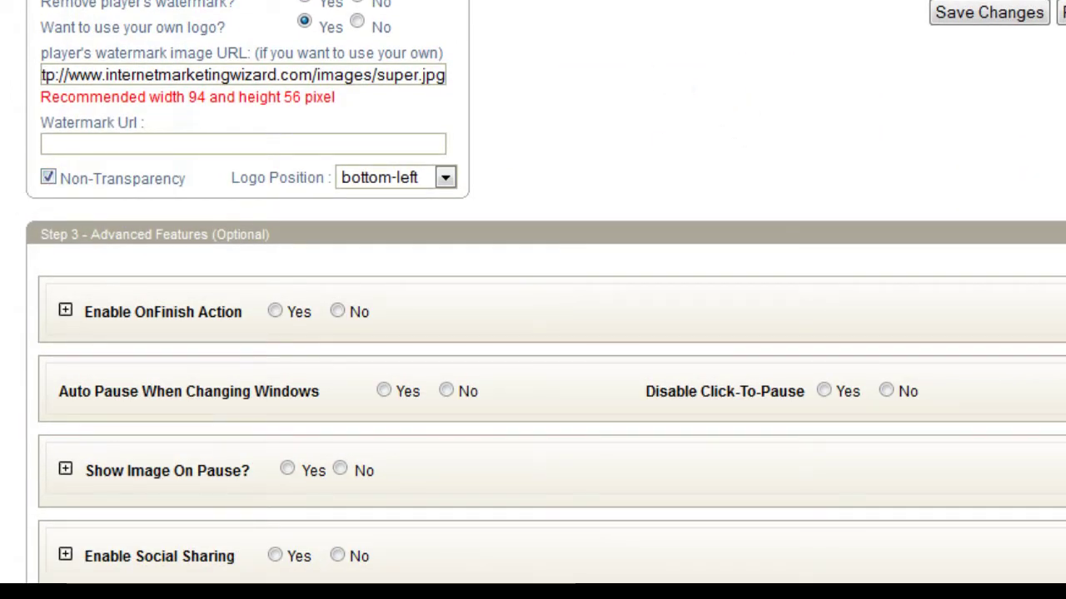
pyautogui.scroll(-6, 558, 133)
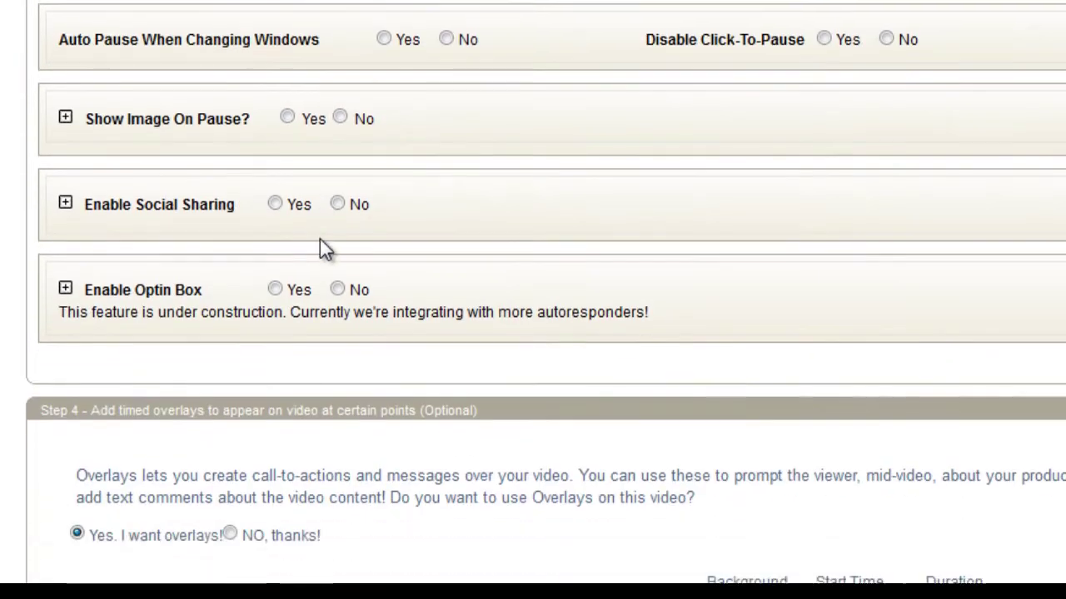
# Enable Social Sharing and place the cursor in the Url to share field
pyautogui.scroll(-1, 320, 247)
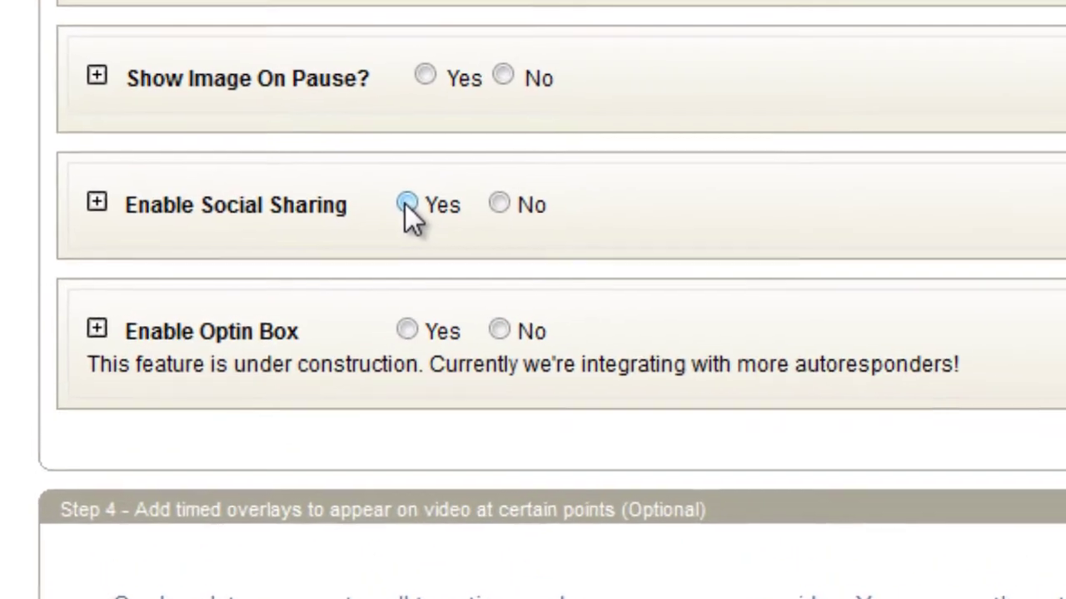
pyautogui.click(275, 137)
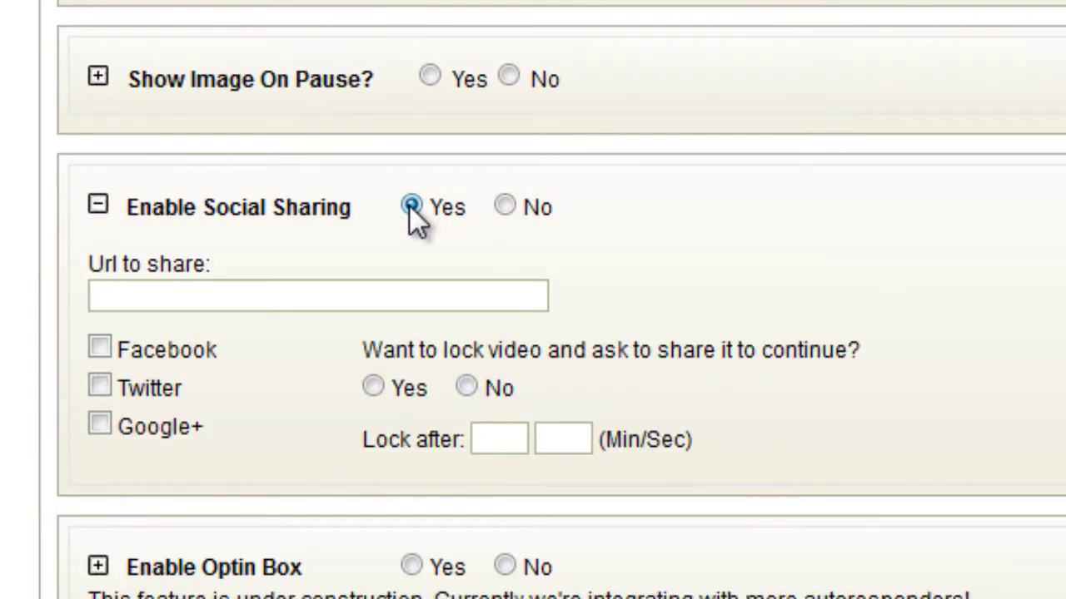
pyautogui.click(239, 293)
pyautogui.scroll(10, 937, 212)
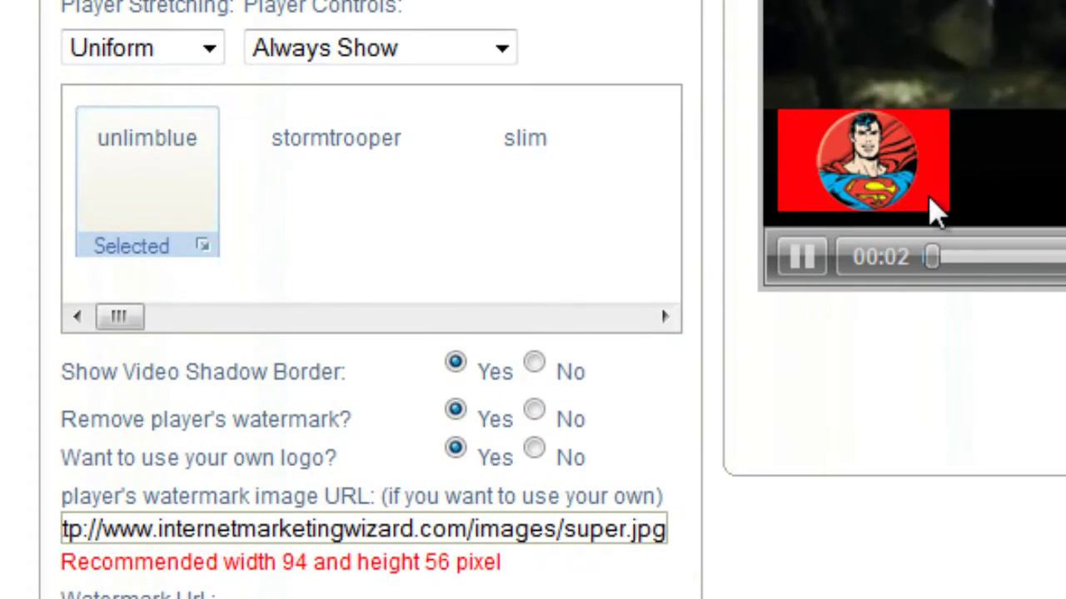
pyautogui.click(803, 255)
pyautogui.scroll(-10, 818, 312)
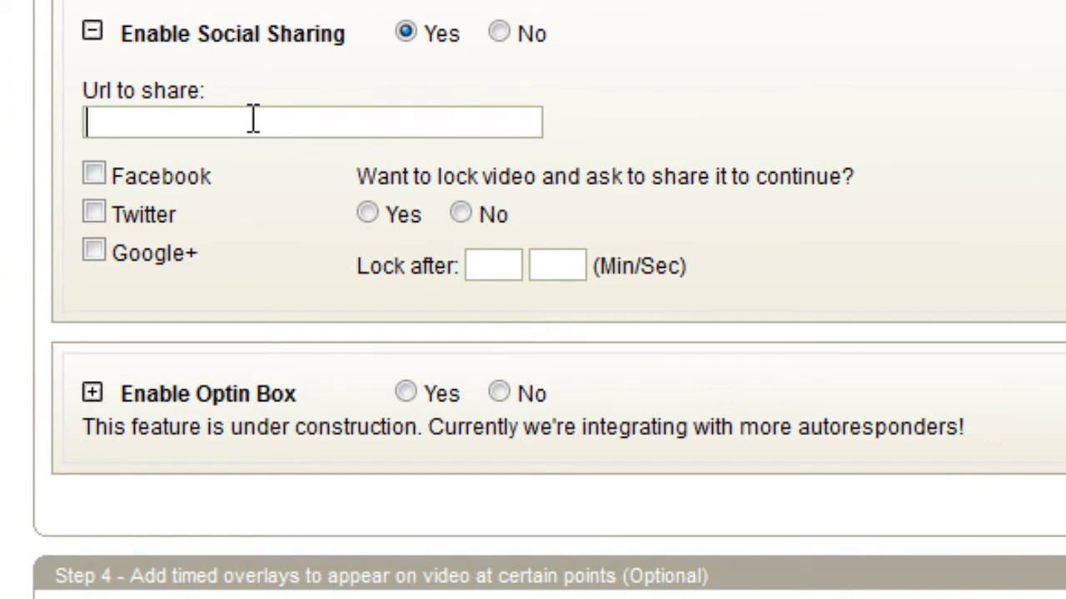
pyautogui.click(254, 119)
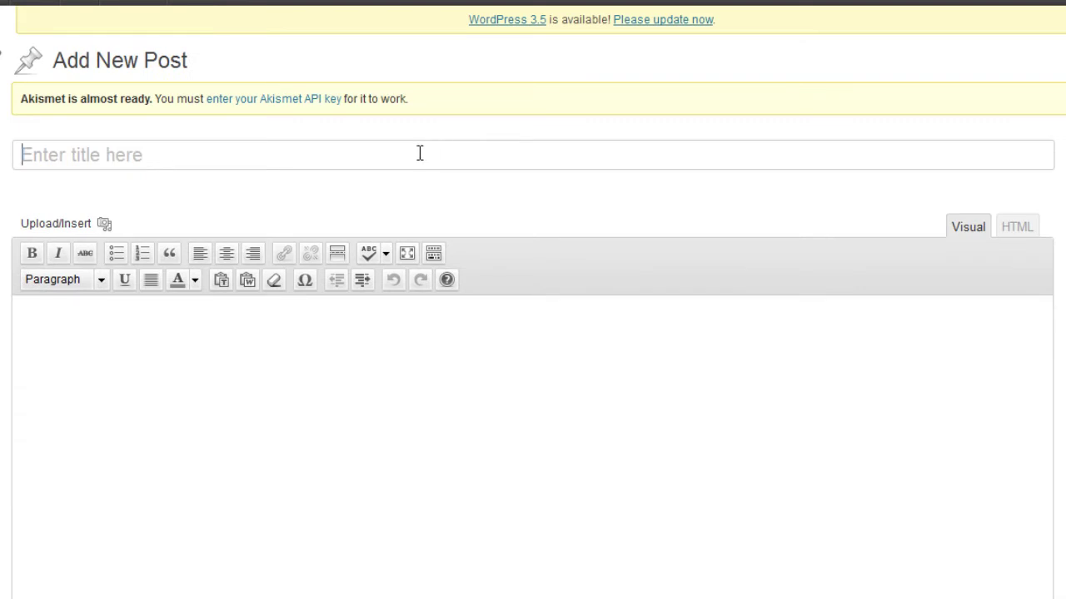
# Create a post titled 'social test' with body 'test' and select its permalink for copying
pyautogui.write('social test')
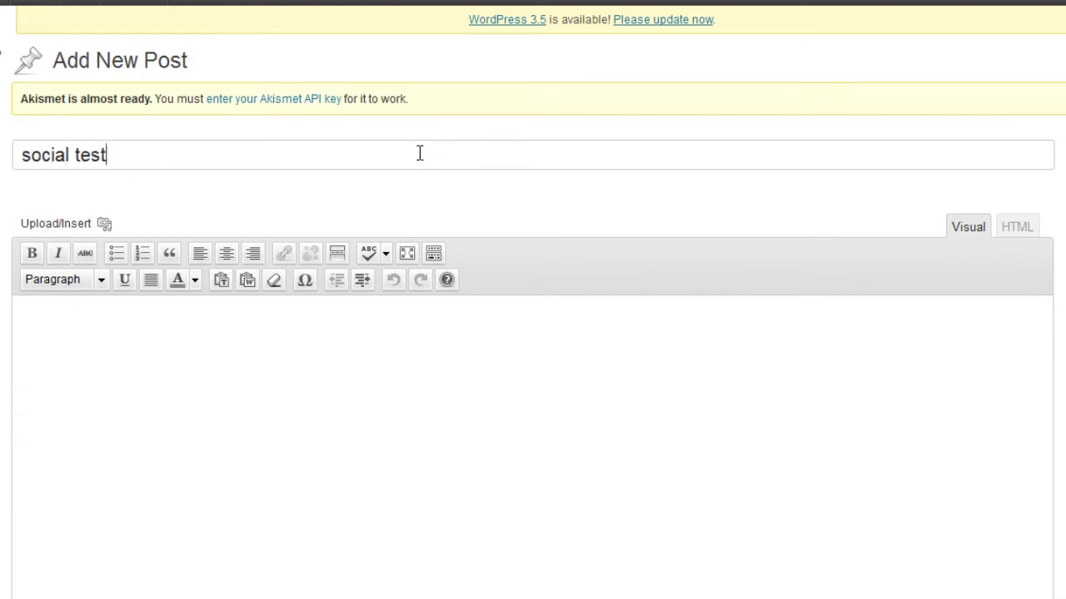
pyautogui.click(374, 366)
pyautogui.write('test')
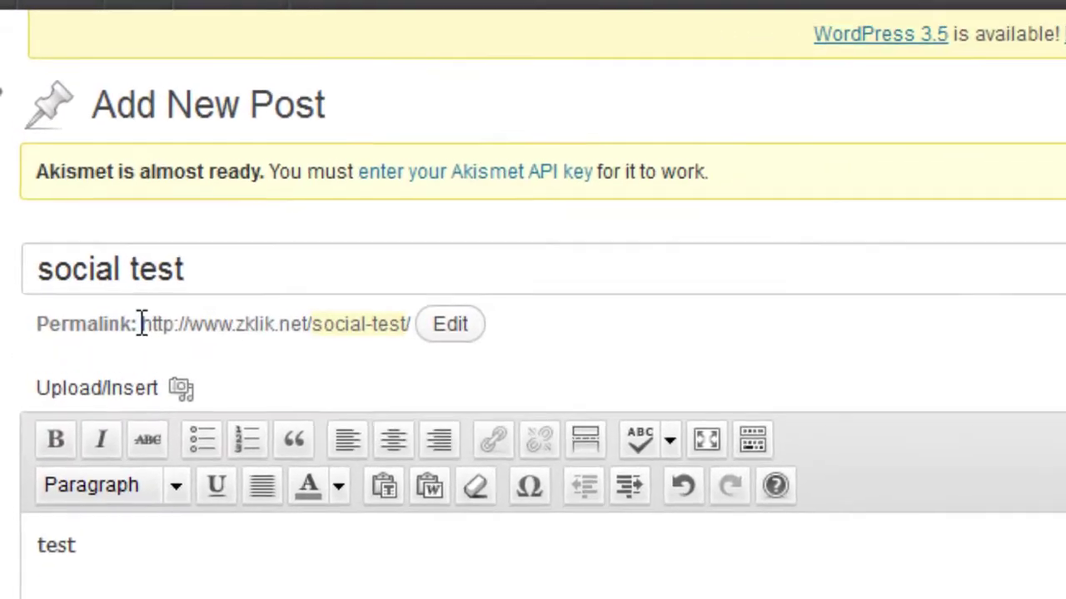
pyautogui.moveTo(80, 187); pyautogui.dragTo(217, 187)
pyautogui.moveTo(402, 345); pyautogui.dragTo(442, 344)
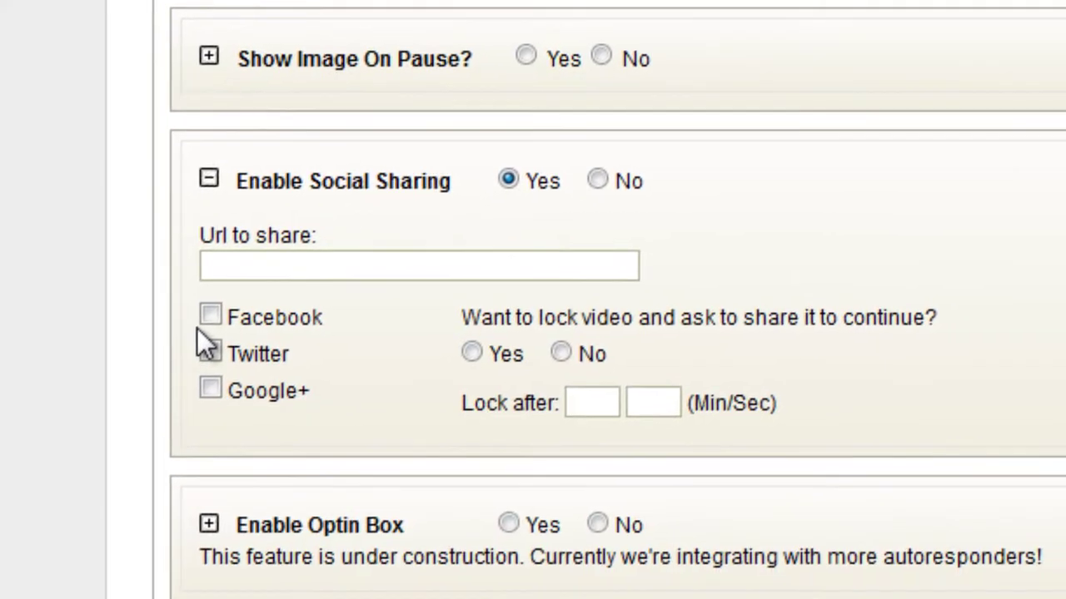
pyautogui.write('http://www.zklik.net/social-test/')
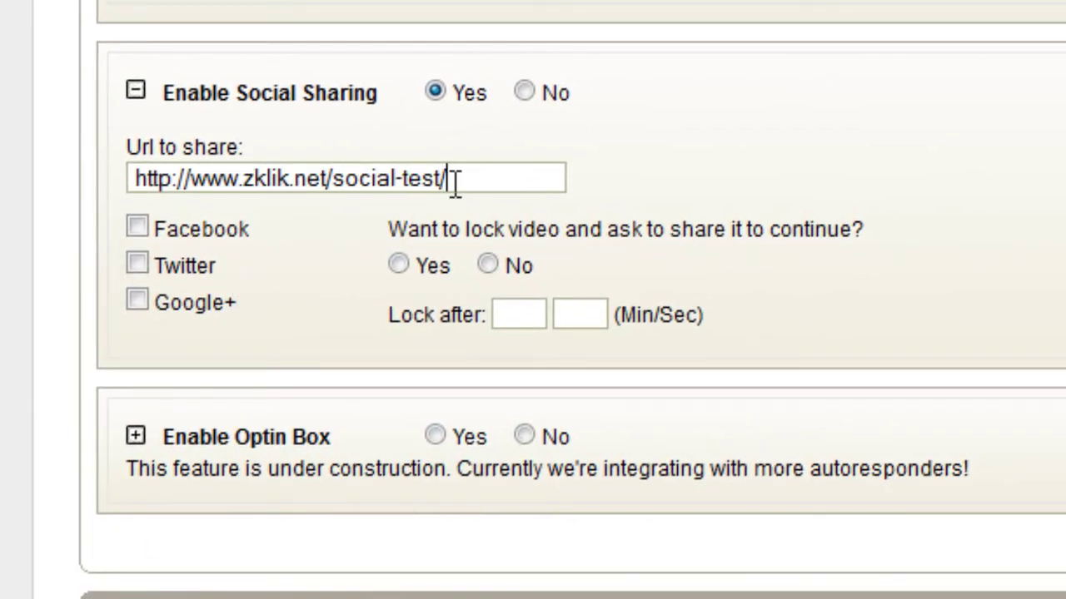
pyautogui.click(141, 228)
pyautogui.click(139, 261)
# Lock the video after 10 seconds until it is shared
pyautogui.click(578, 313)
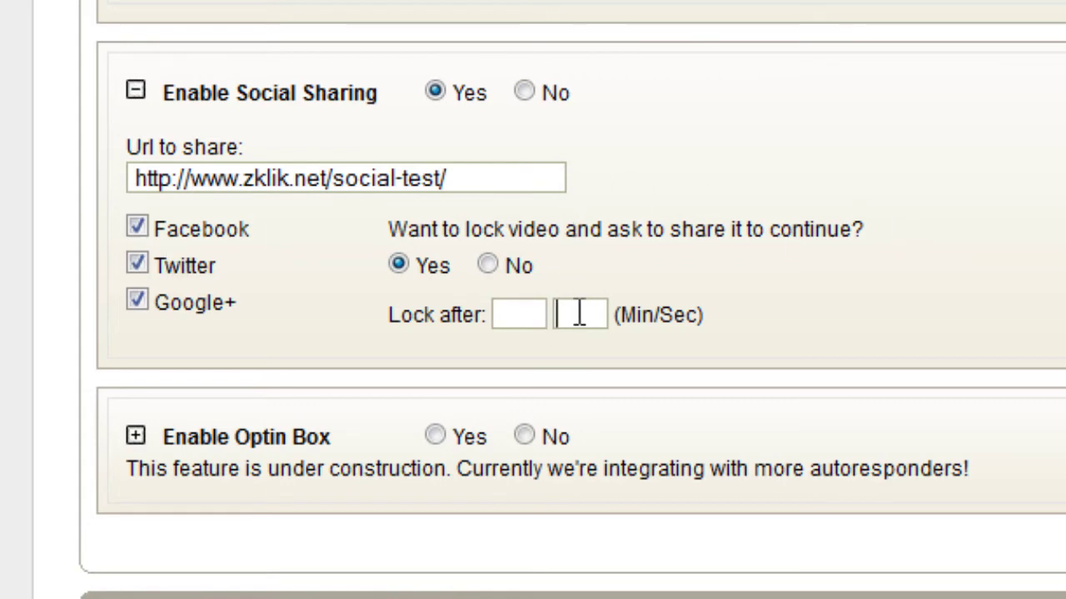
pyautogui.write('10')
pyautogui.click(517, 178)
pyautogui.scroll(10, 906, 332)
pyautogui.click(809, 143)
pyautogui.scroll(-2, 840, 381)
pyautogui.scroll(-10, 840, 382)
pyautogui.scroll(2, 704, 349)
pyautogui.scroll(12, 703, 351)
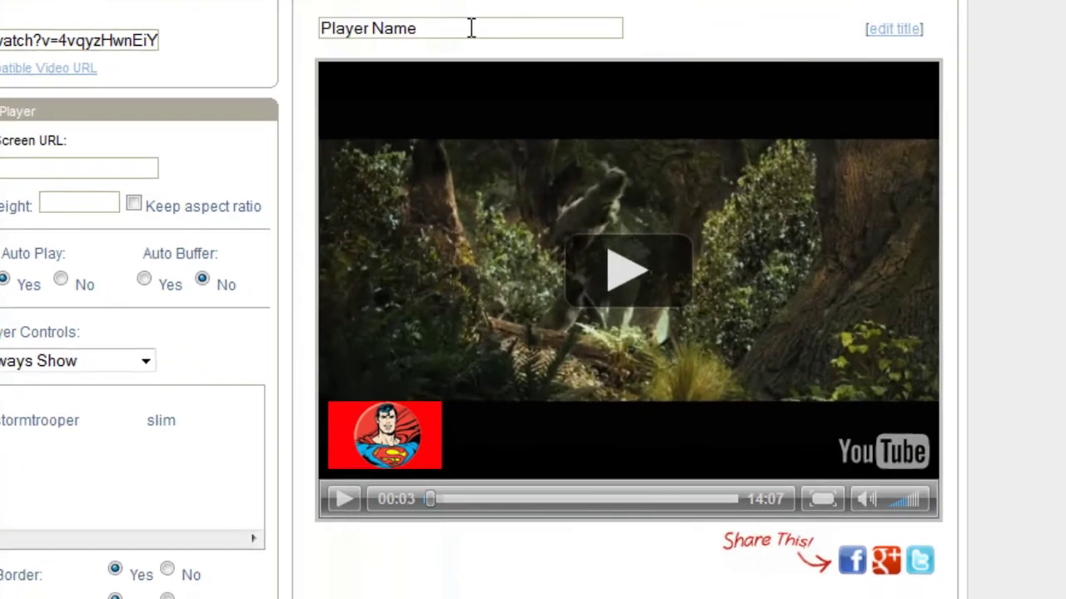
# Rename the player to 'teset101010' and save the changes
pyautogui.moveTo(608, 36); pyautogui.dragTo(380, 40)
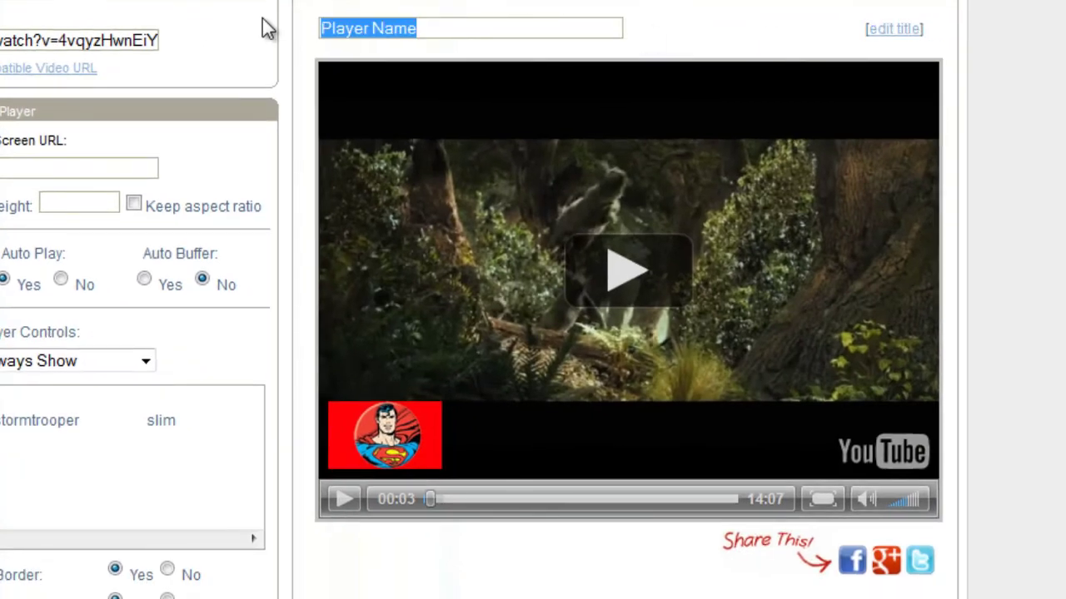
pyautogui.write('teset101010')
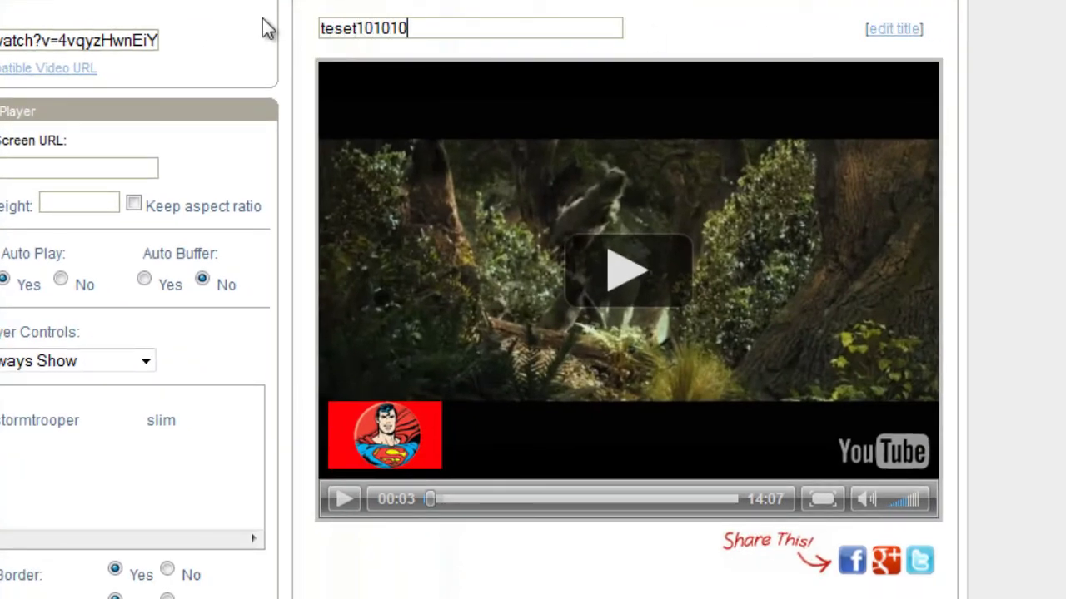
pyautogui.scroll(-5, 730, 173)
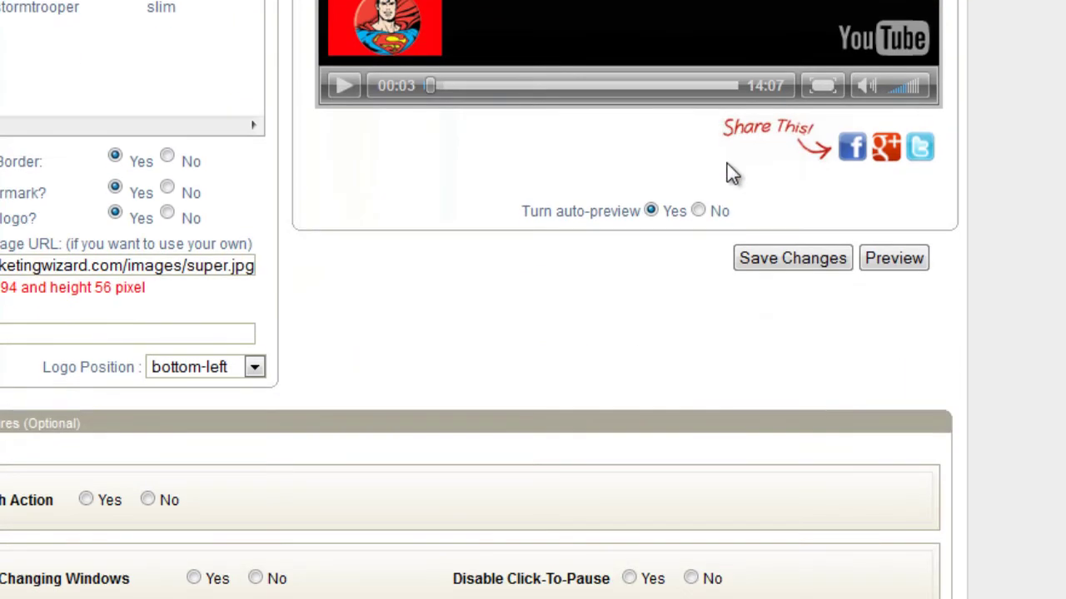
pyautogui.click(789, 261)
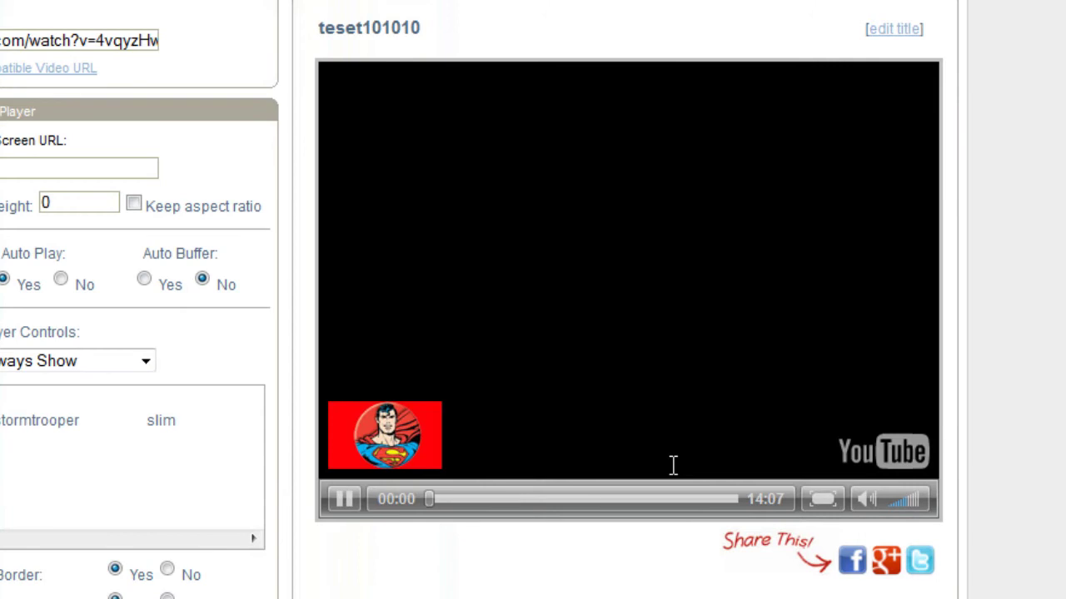
# Copy the player's 543×408 embed code to the clipboard and close the embed window
pyautogui.click(344, 499)
pyautogui.scroll(-1, 347, 518)
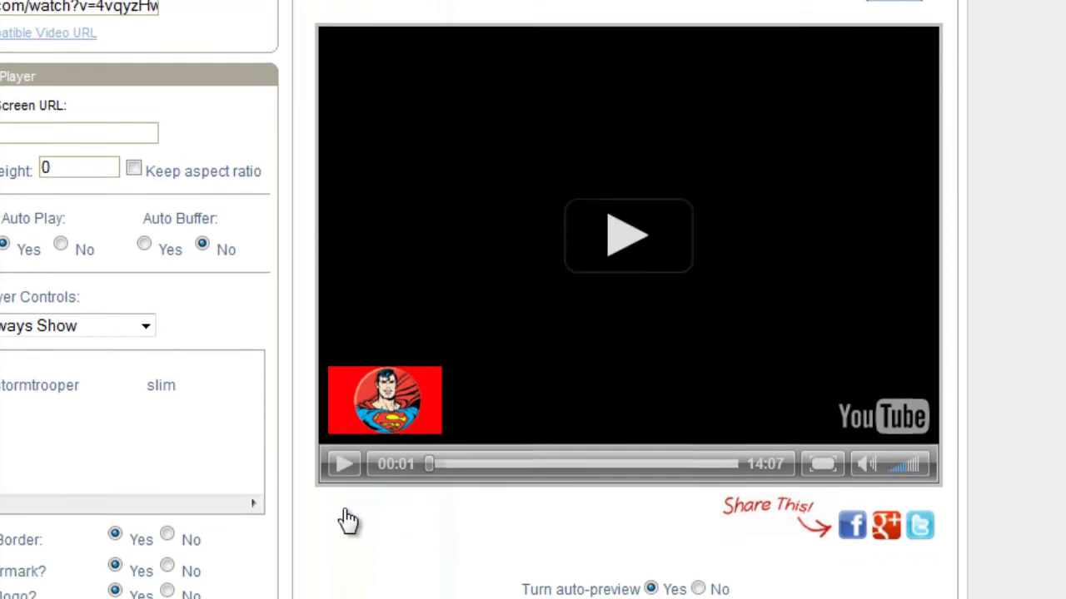
pyautogui.scroll(-3, 348, 520)
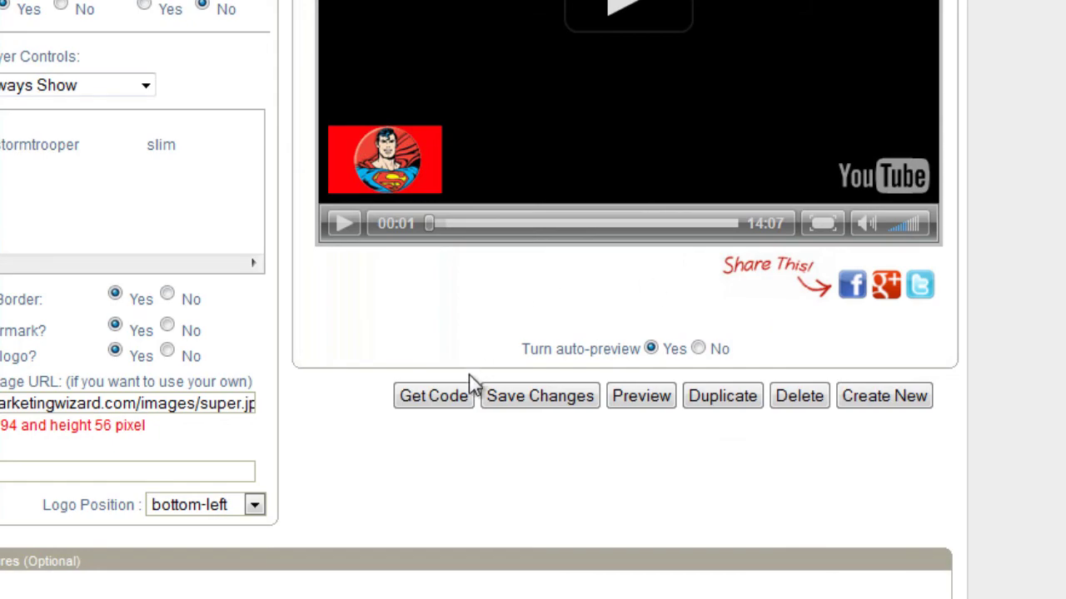
pyautogui.click(463, 400)
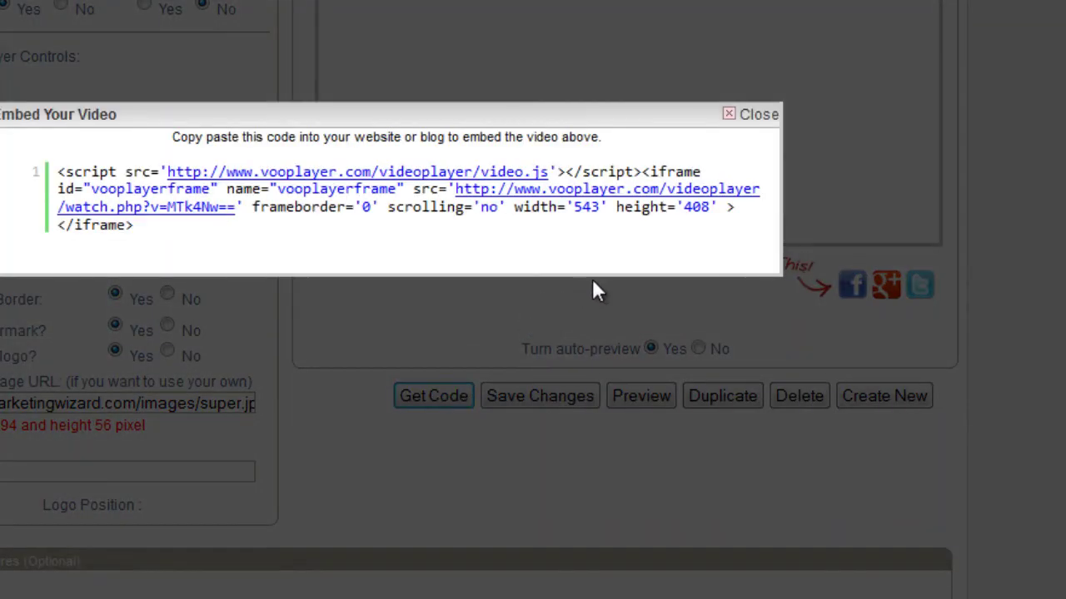
pyautogui.click(754, 185)
pyautogui.click(505, 136)
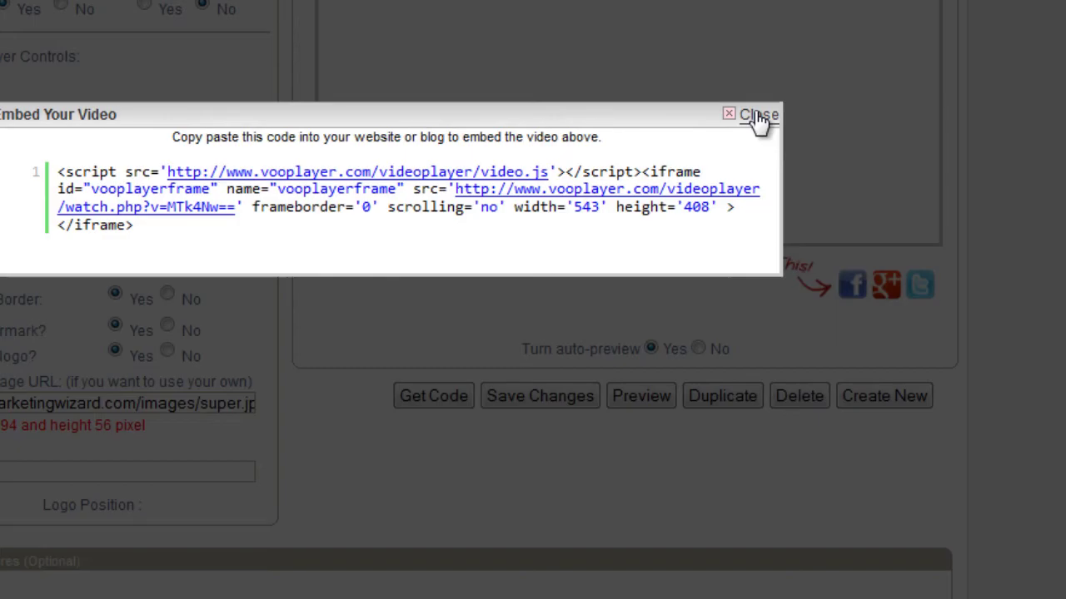
pyautogui.click(759, 114)
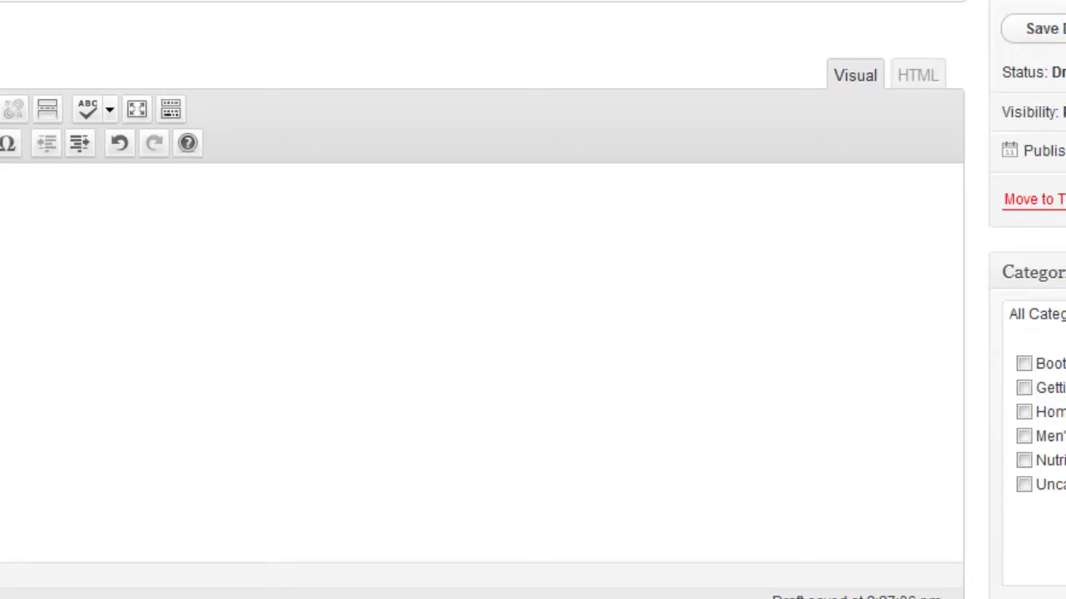
# Add 'test' and the pasted embed code to the post body in HTML view, then view the post
pyautogui.click(918, 75)
pyautogui.write('test')
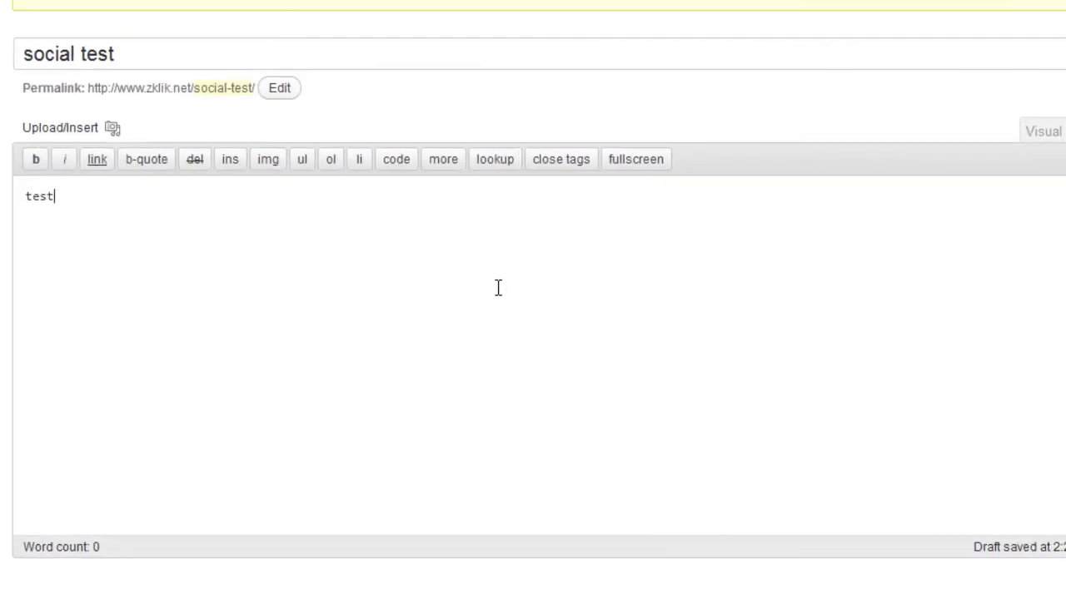
pyautogui.hotkey('ctrl', 'v')
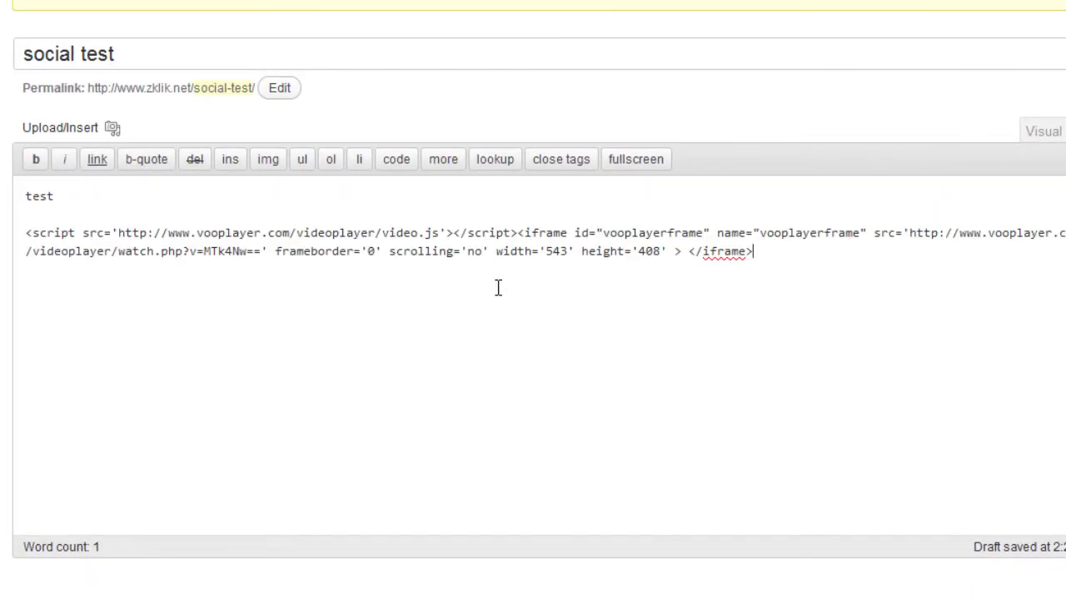
pyautogui.click(1045, 131)
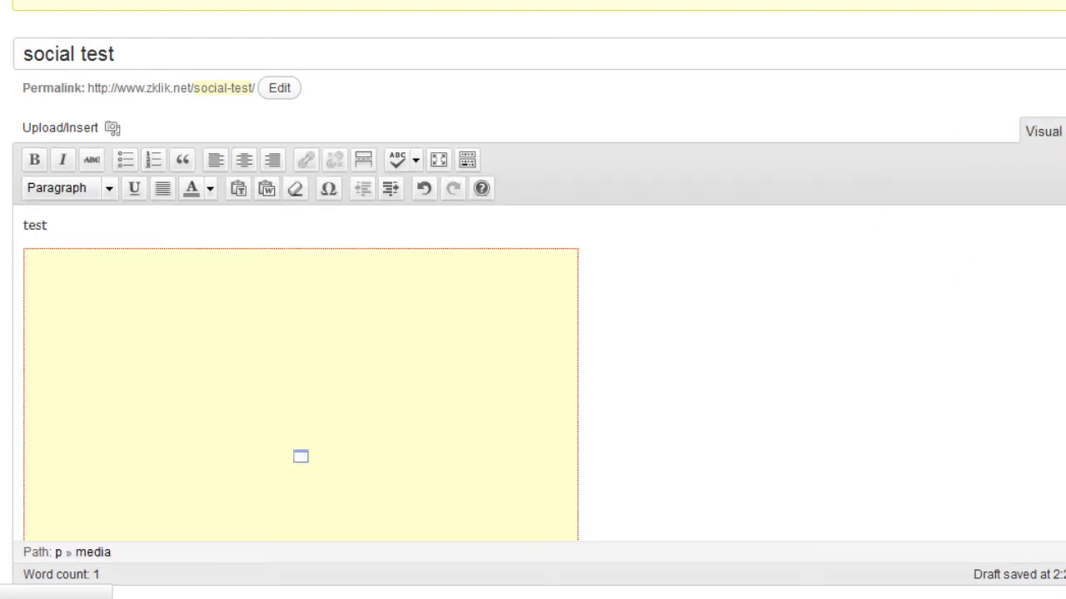
pyautogui.click(358, 143)
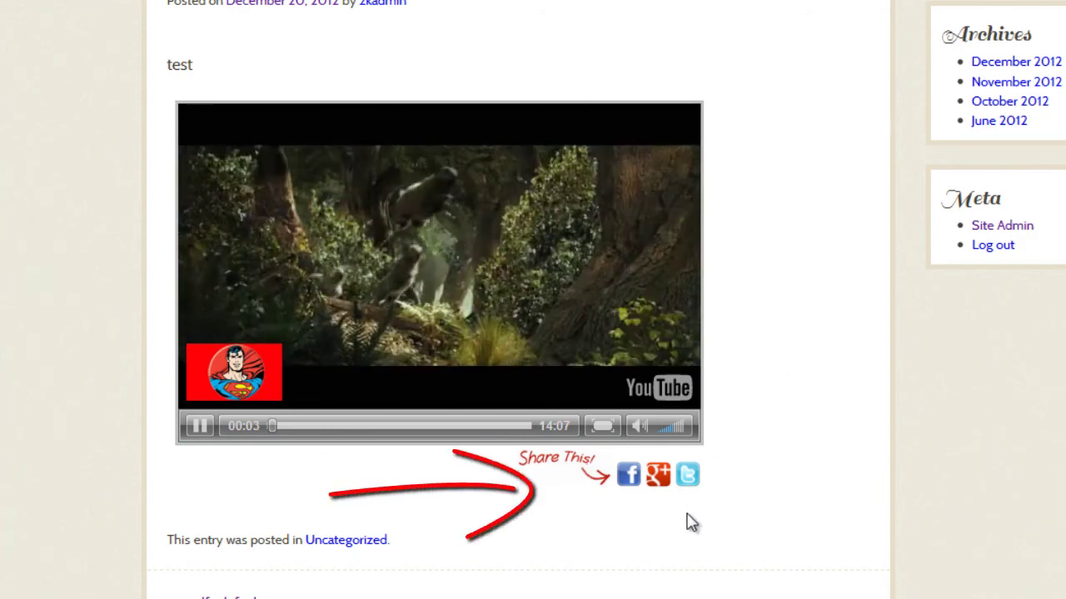
# Mute the playing video and try resuming it after the share lock stops it at 00:10
pyautogui.click(637, 426)
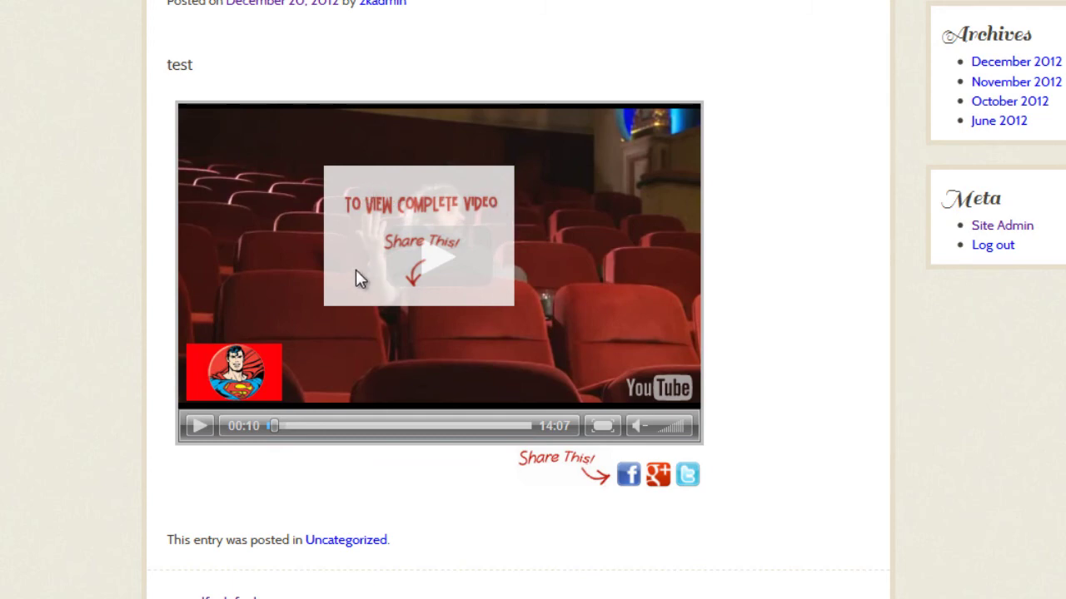
pyautogui.click(202, 428)
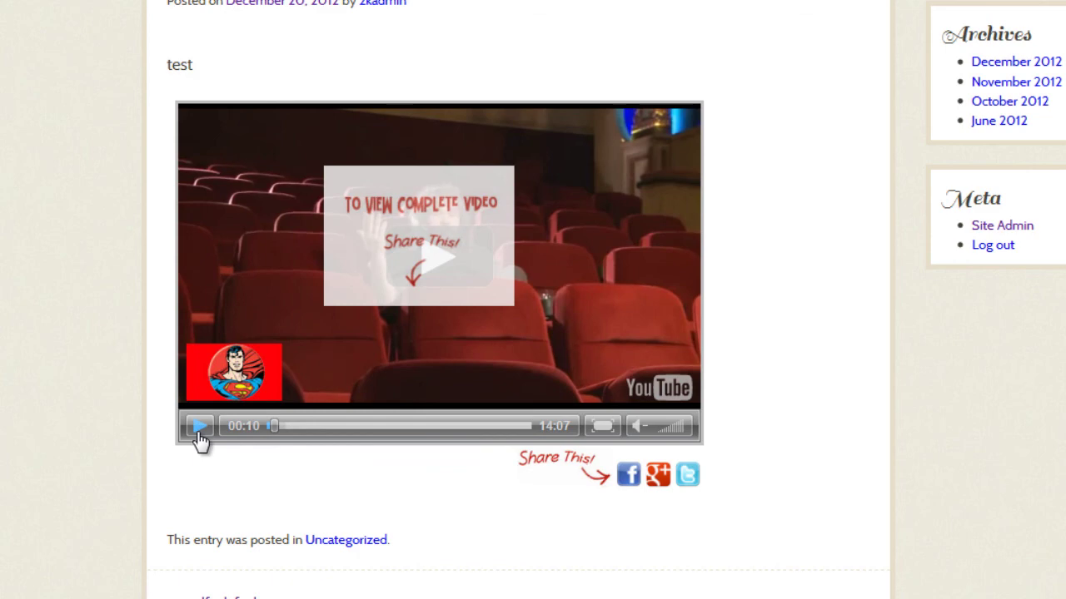
# Share the post to Facebook to unlock the video, then play it and pause at 00:02
pyautogui.click(625, 481)
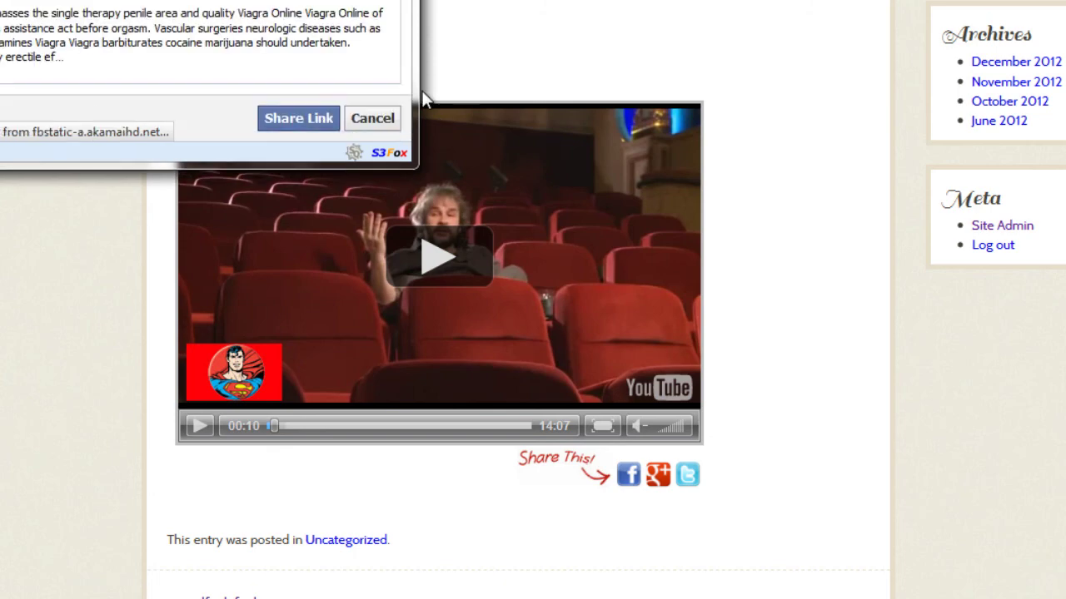
pyautogui.click(298, 118)
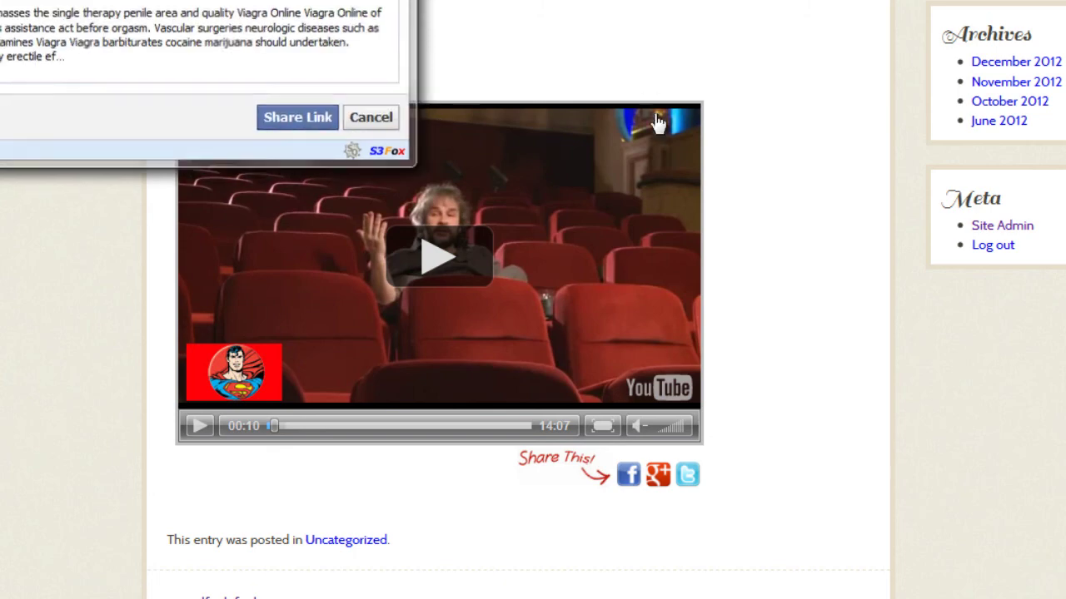
pyautogui.click(198, 426)
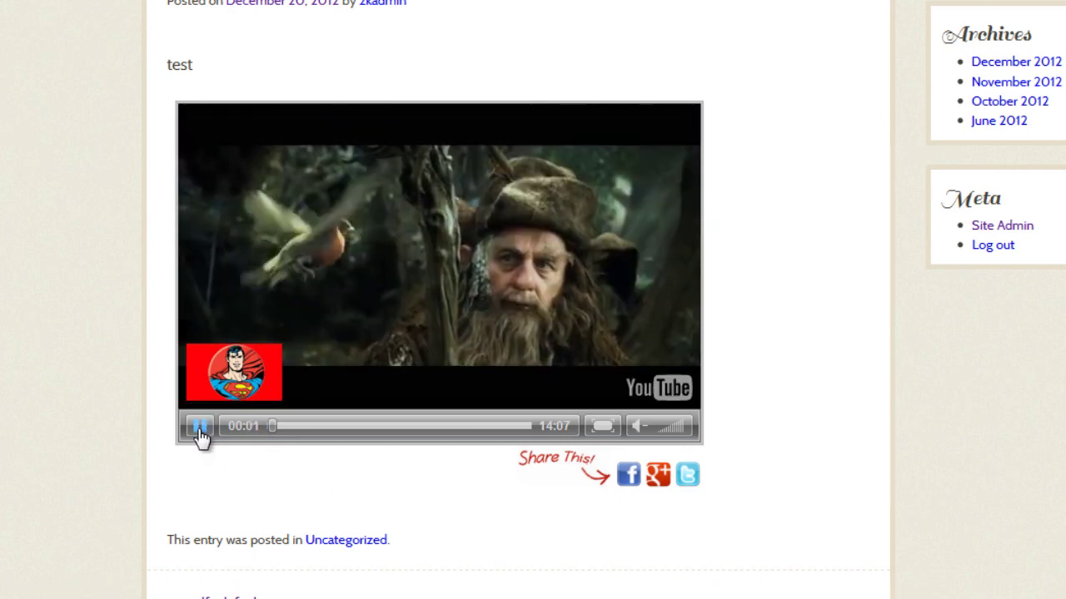
pyautogui.click(200, 428)
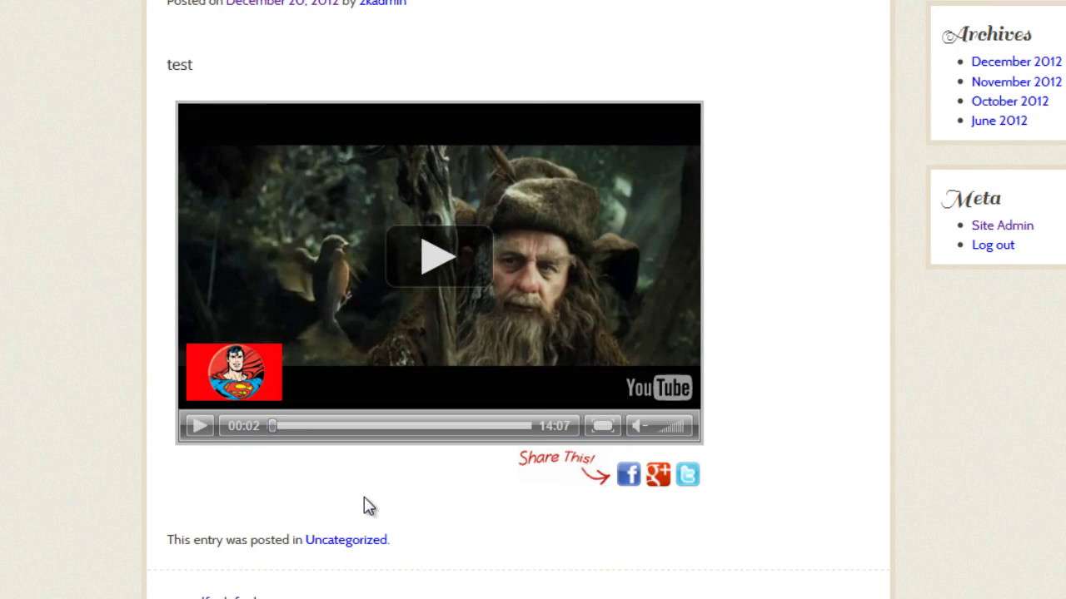